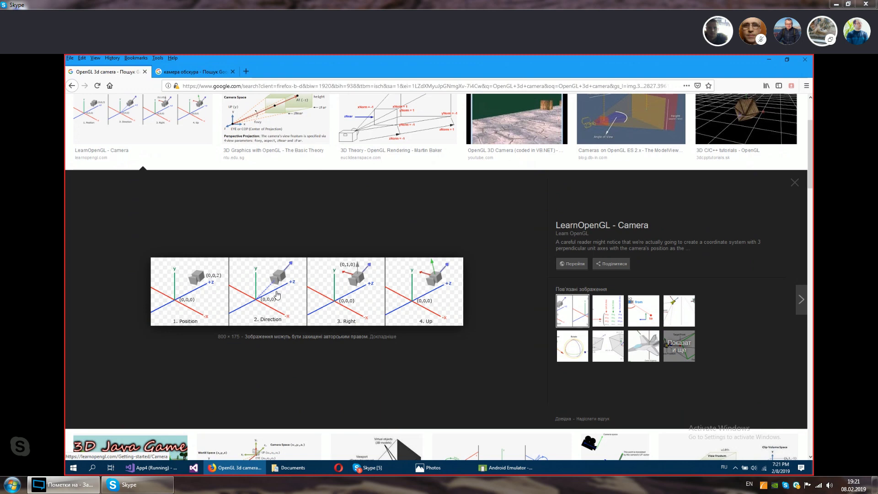
- Open the view frustum image from "3D Graphics with OpenGL - The Basic Theory" in the image results
scroll(374, 247, "up", 3)
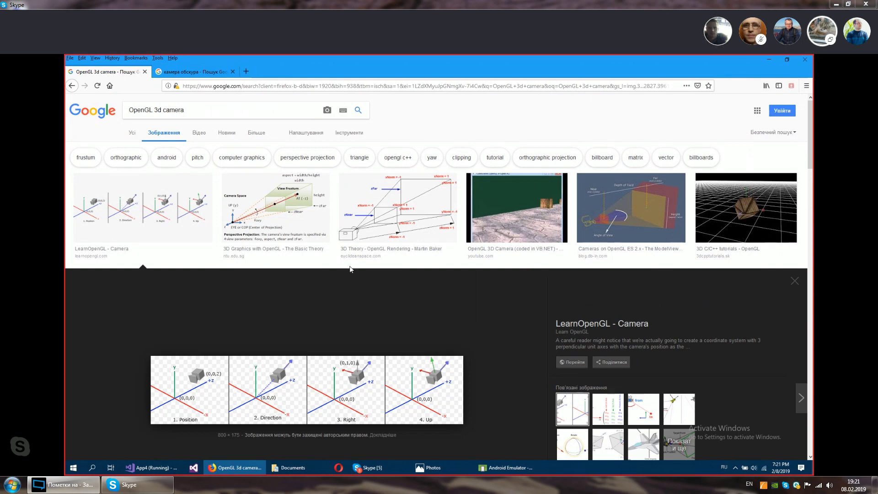
left_click(276, 200)
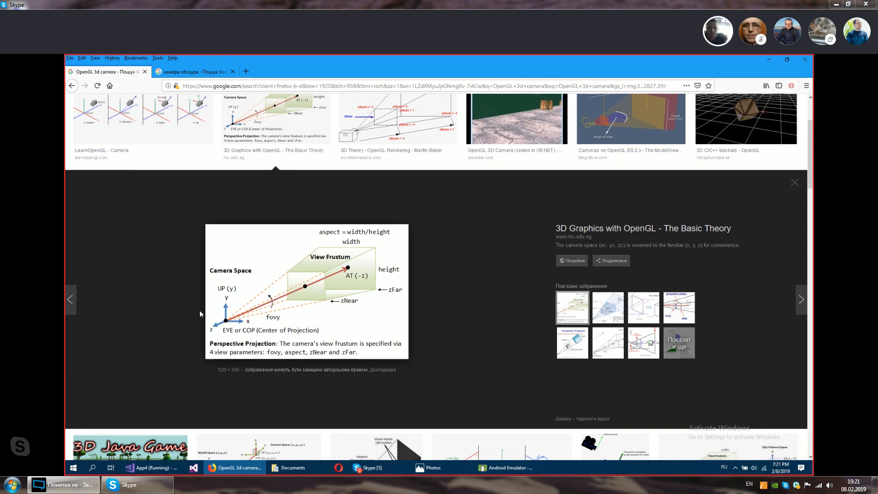
- Search the computer for blender and launch Blender
left_click(90, 474)
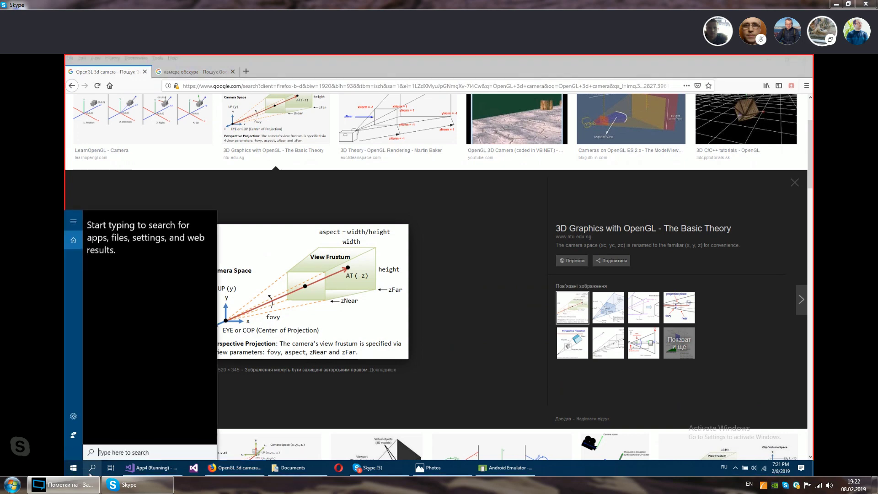
type("бле")
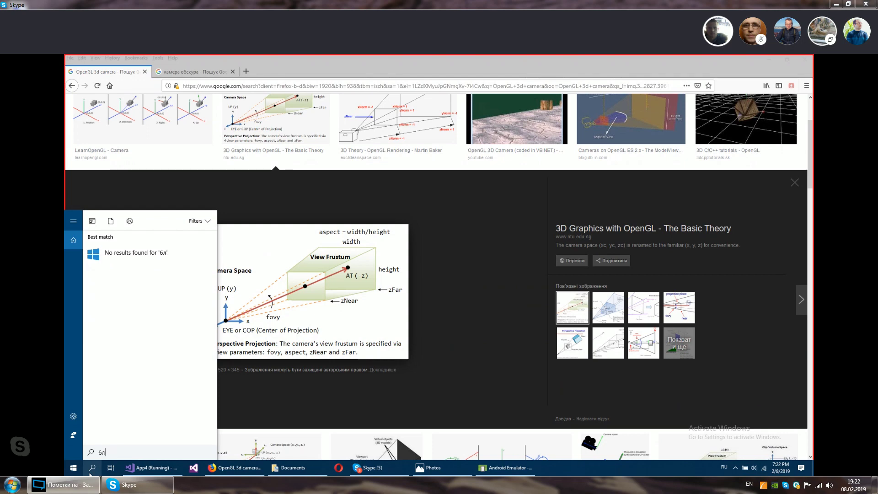
key("BackSpace")
key("BackSpace")
type("blende")
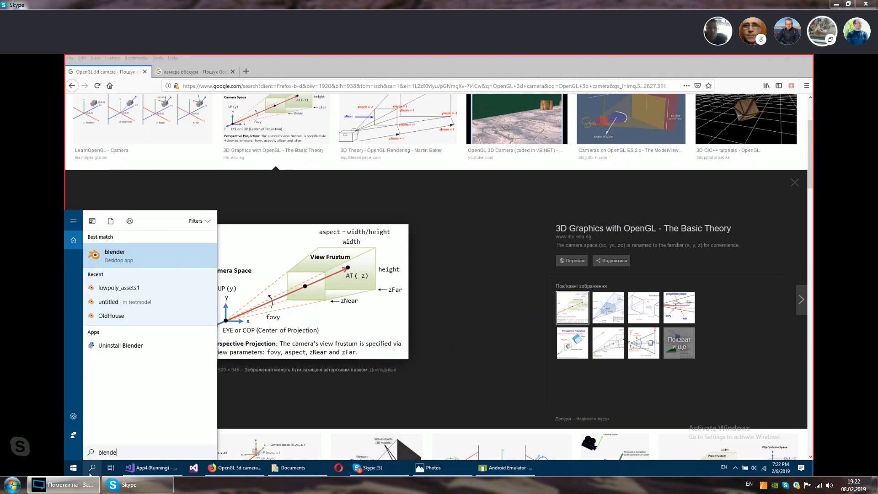
key("Return")
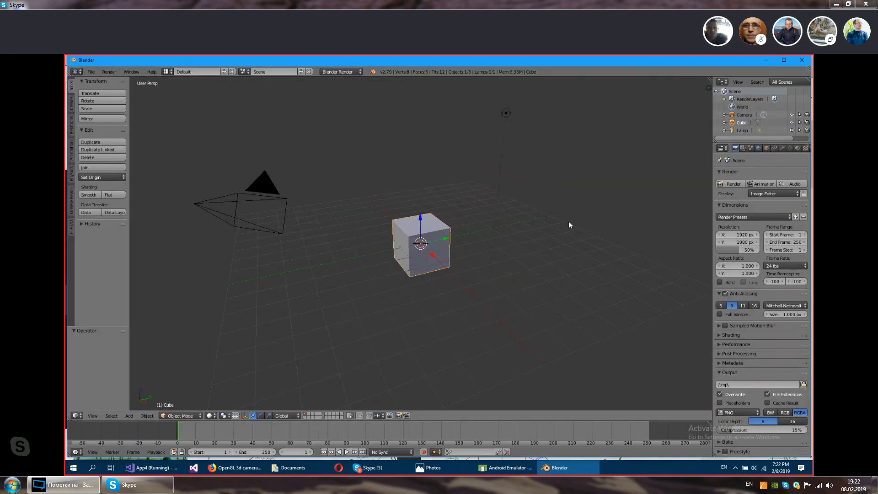
mouse_move(514, 234)
left_mouse_down()
mouse_move(530, 243)
mouse_move(512, 238)
left_mouse_up()
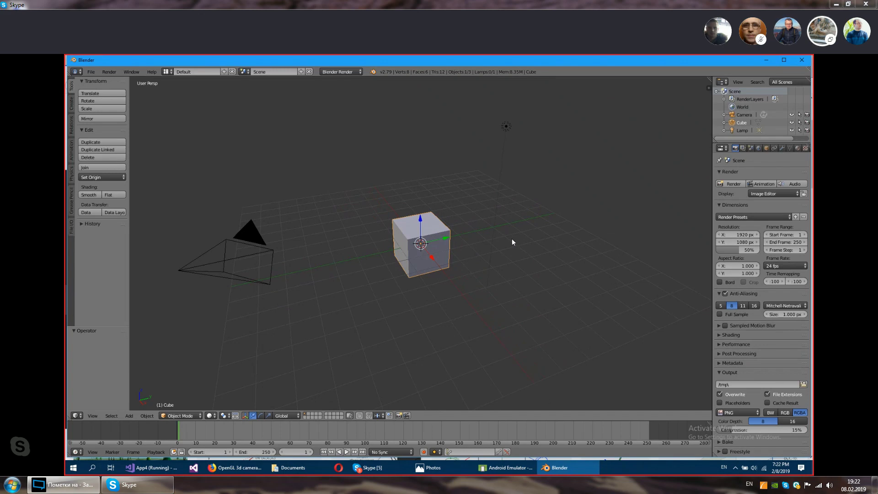
key("5")
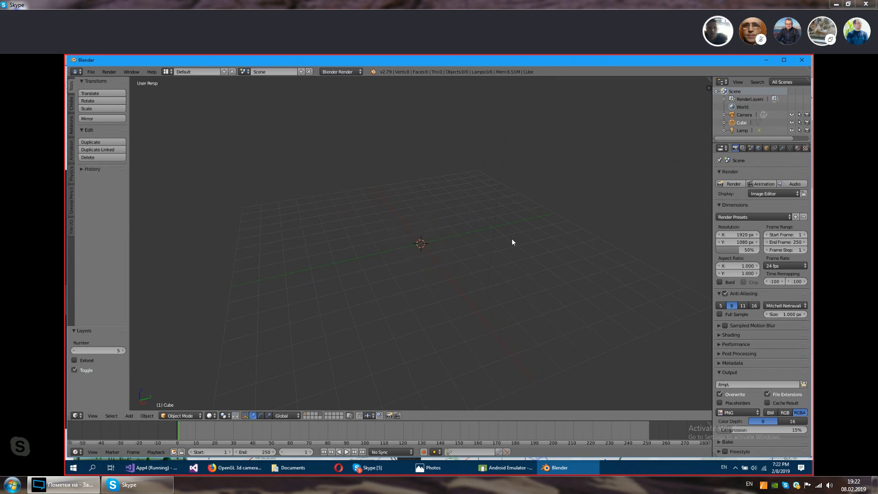
key("ctrl+z")
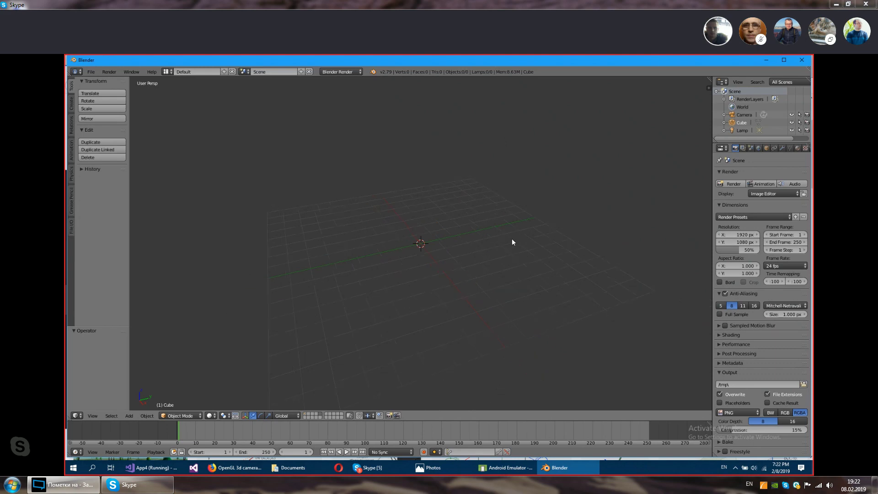
scroll(512, 239, "down", 7)
key("ctrl+z")
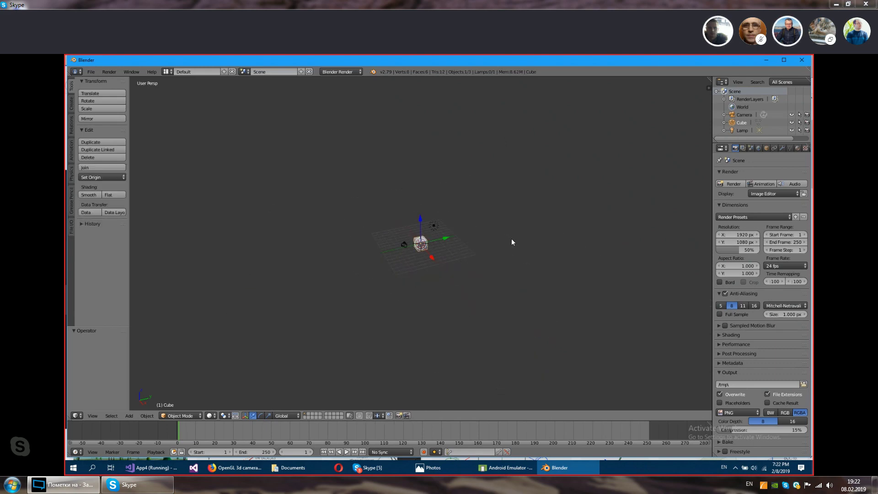
- Compare the default cube in orthographic and perspective projection, ending in the orthographic view
key("KP_5")
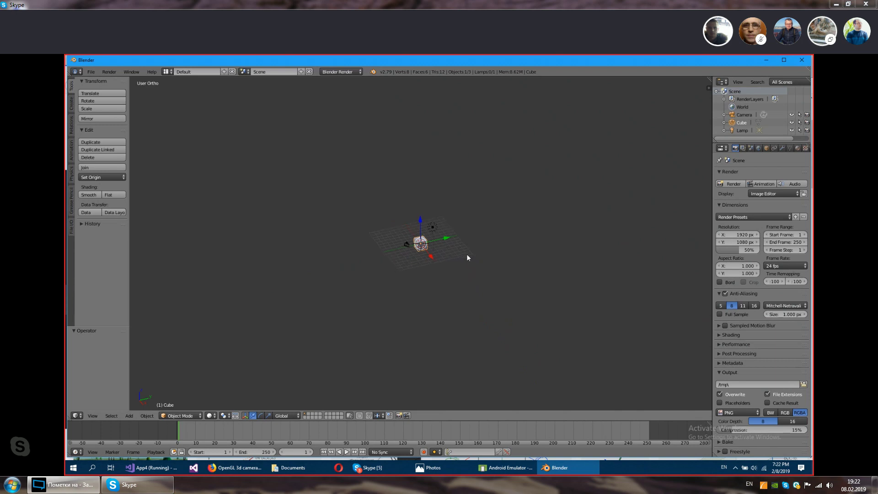
key("KP_5")
scroll(465, 255, "up", 8)
key("KP_5")
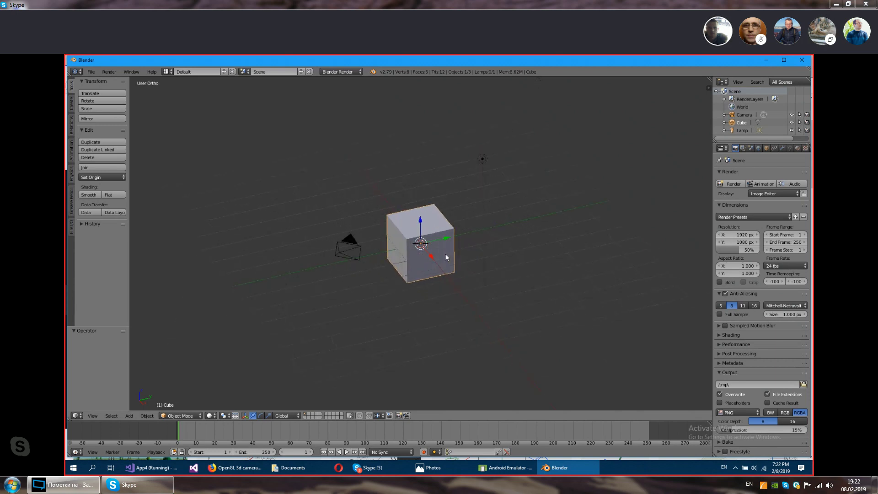
key("KP_5")
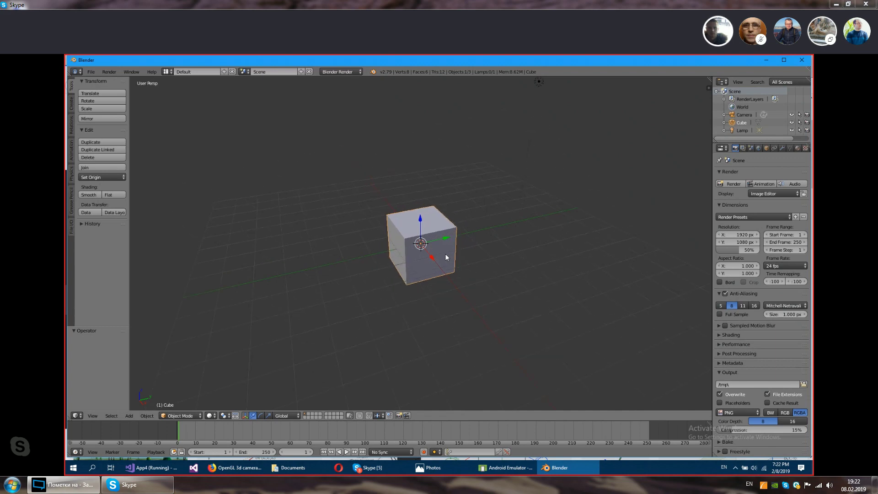
key("KP_5")
scroll(446, 254, "down", 4)
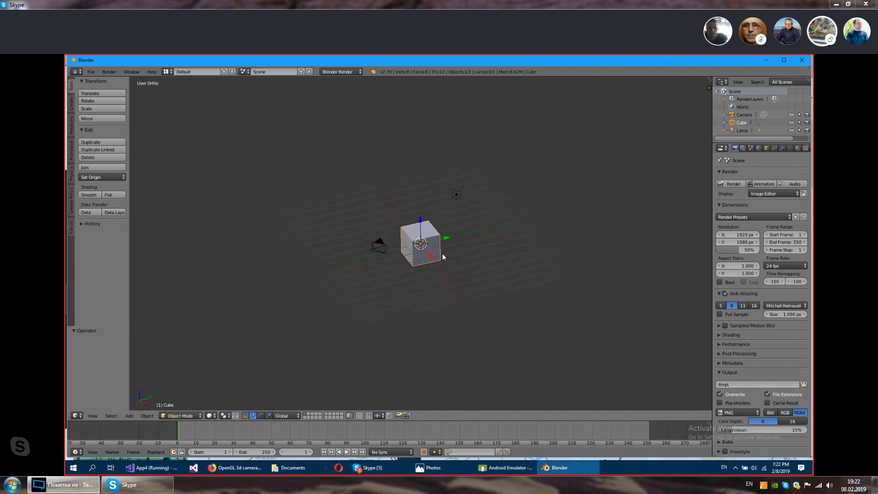
scroll(445, 255, "up", 5)
scroll(443, 256, "down", 3)
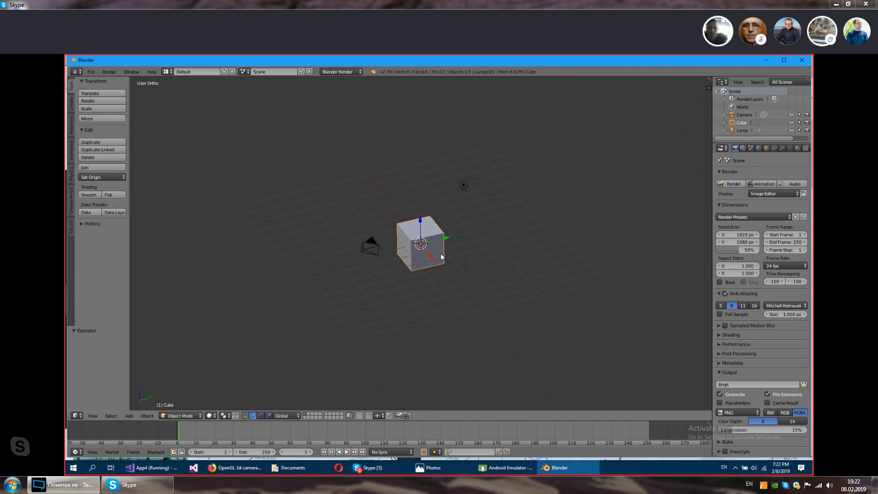
- Duplicate the cube twice in a row along the X axis, offsetting the copies about 4.35 and 4.33 units
key("shift+d")
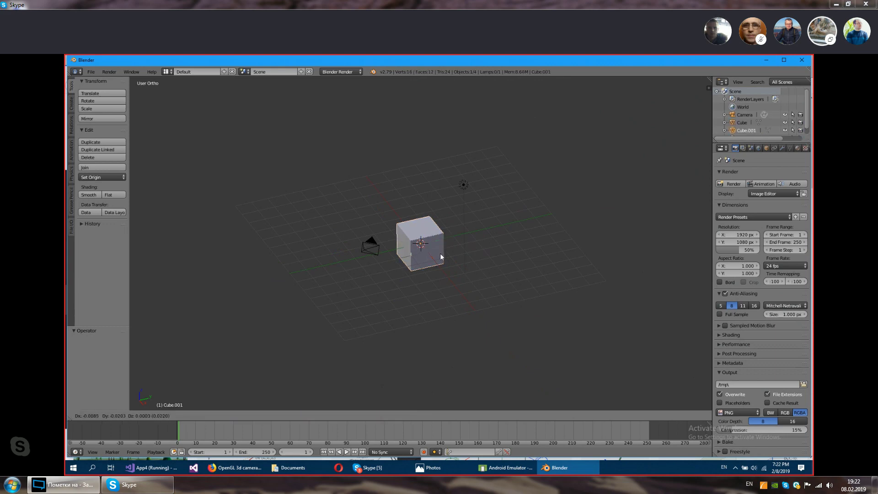
left_click(440, 253)
left_click_drag(436, 258, 409, 218)
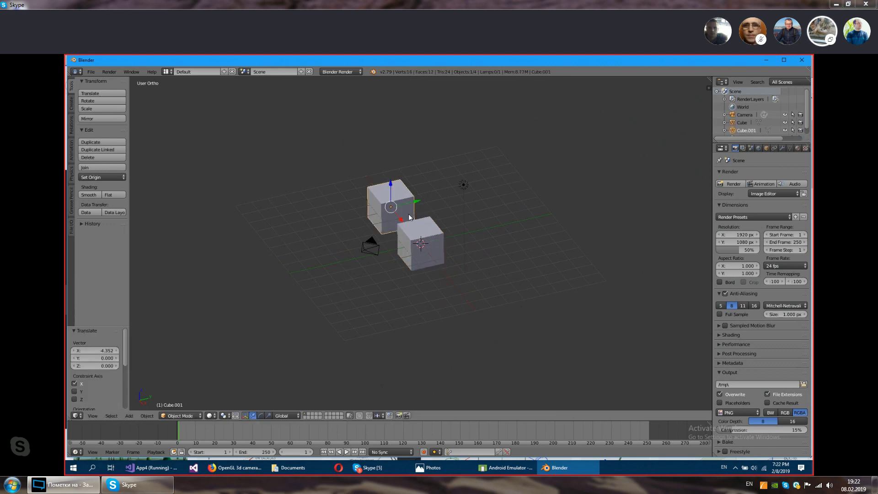
key("shift+d")
key("x")
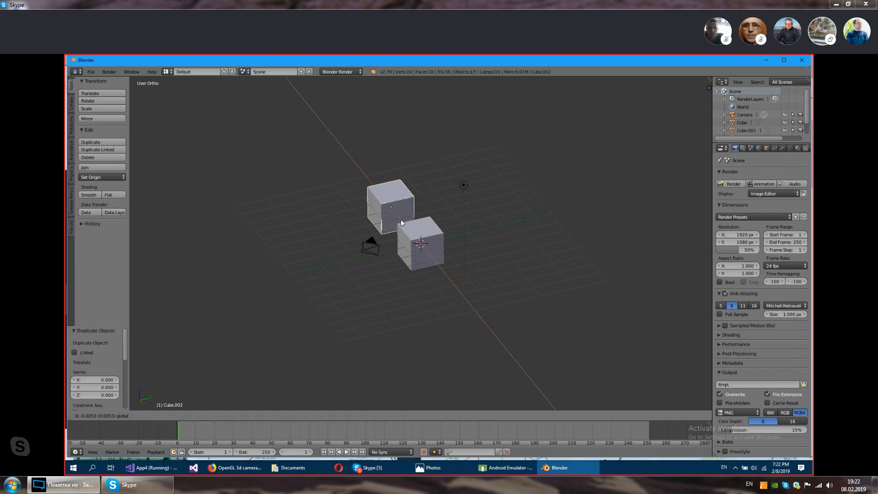
left_click(380, 180)
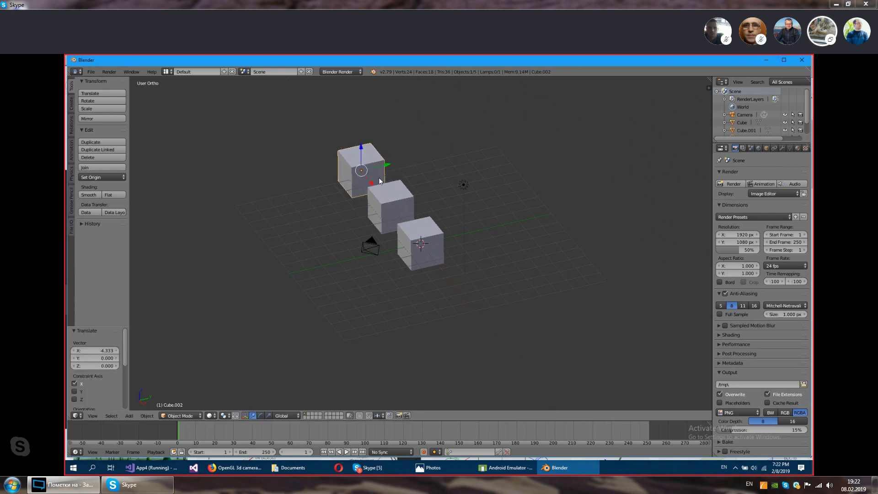
- Duplicate the farthest cube and move the copy about 13.42 units back along the X axis, past the original cube
key("shift+d")
left_click(440, 253)
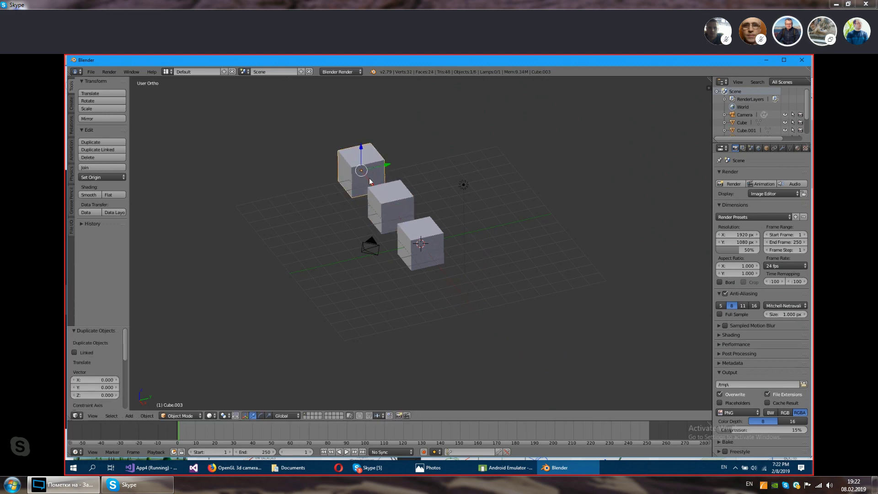
left_click_drag(369, 182, 446, 308)
- Examine the row of four cubes from a low angle, comparing orthographic with perspective projection
left_click_drag(490, 271, 459, 246)
scroll(492, 239, "up", 5)
mouse_move(517, 235)
left_mouse_down()
mouse_move(534, 229)
mouse_move(528, 233)
left_mouse_up()
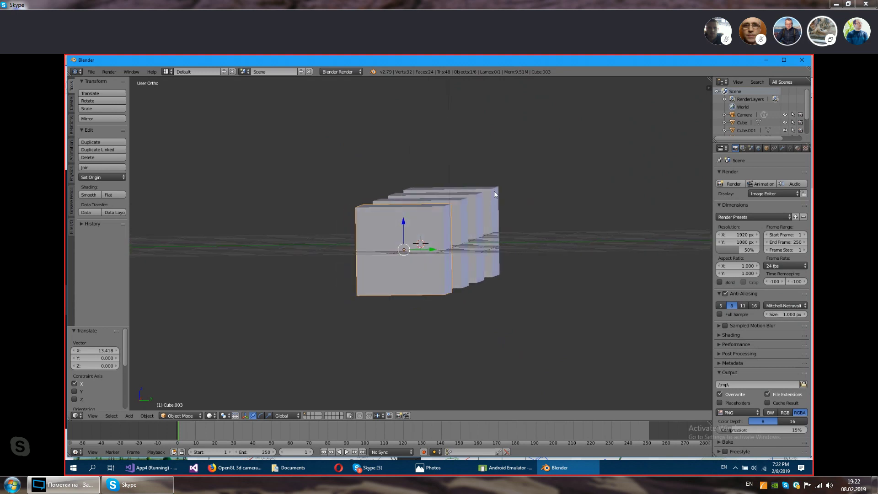
key("KP_5")
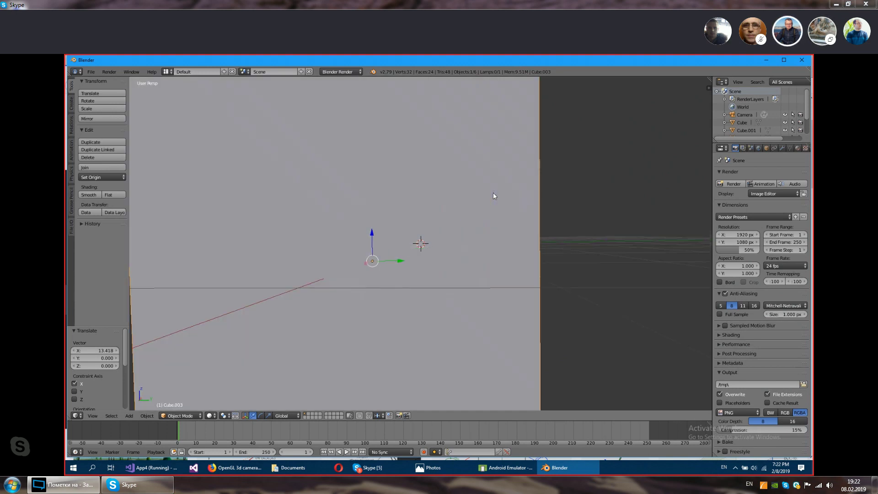
scroll(493, 193, "down", 8)
left_click_drag(481, 207, 481, 207)
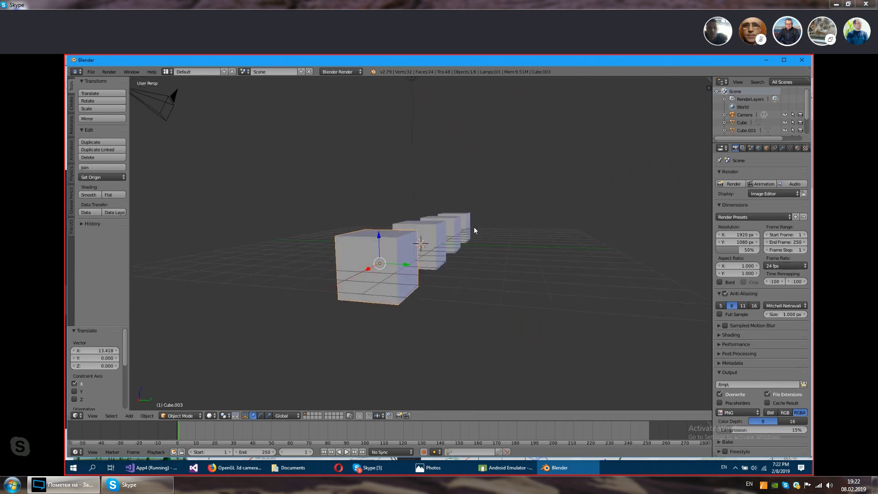
key("KP_5")
left_click_drag(471, 227, 495, 228)
scroll(488, 227, "up", 5)
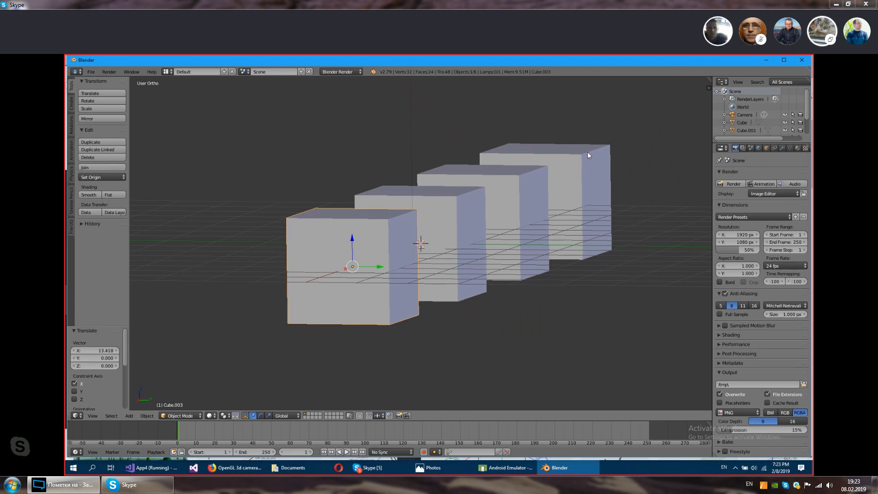
- Examine the row of cubes from several angles in orthographic view, undoing the accidental shift of the front cube
mouse_move(382, 264)
left_mouse_down()
mouse_move(393, 265)
mouse_move(383, 267)
left_mouse_up()
key("ctrl+z")
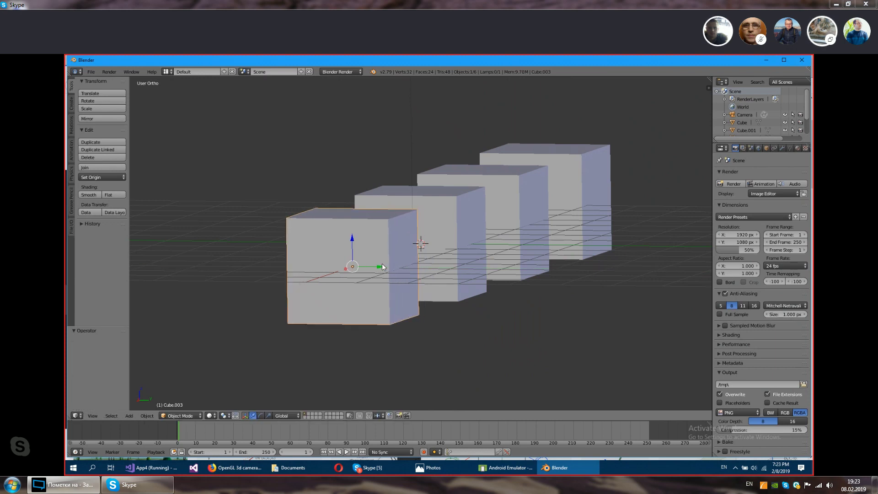
mouse_move(446, 279)
left_mouse_down()
mouse_move(464, 284)
mouse_move(467, 276)
mouse_move(460, 276)
mouse_move(475, 286)
mouse_move(556, 279)
mouse_move(468, 281)
mouse_move(456, 276)
mouse_move(463, 270)
mouse_move(460, 278)
left_mouse_up()
key("KP_1")
key("KP_8")
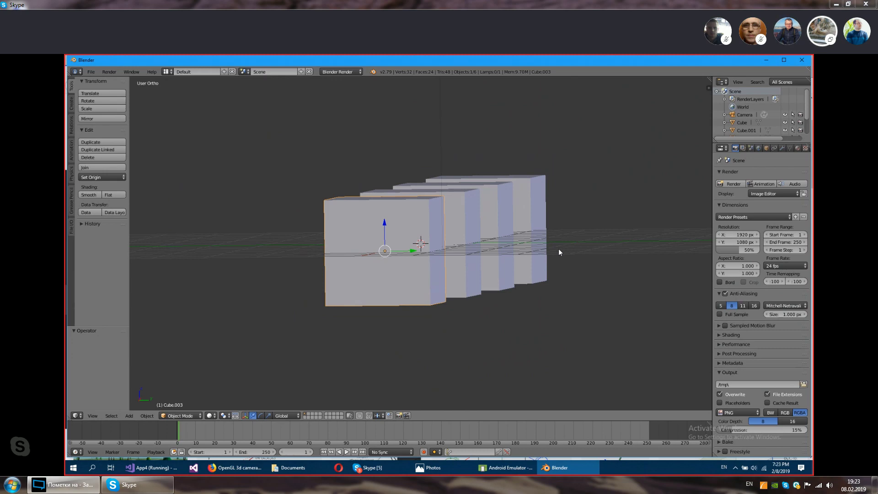
left_click_drag(581, 238, 607, 249)
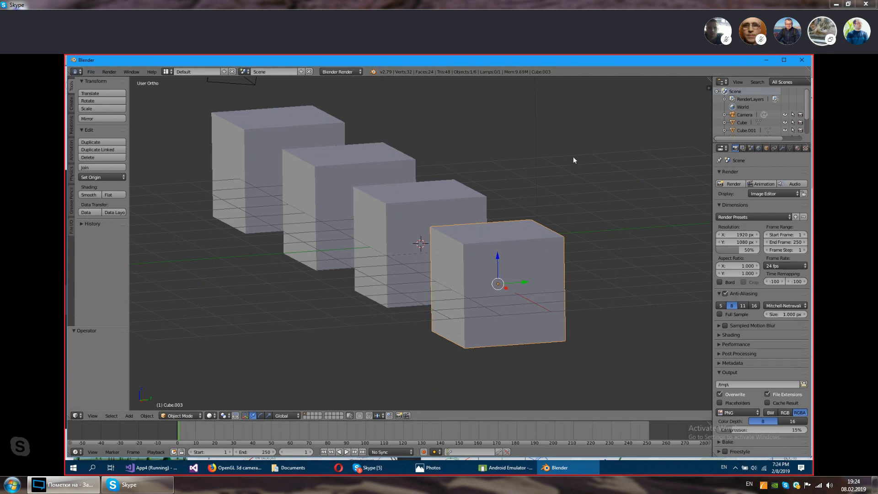
left_click_drag(573, 157, 355, 167)
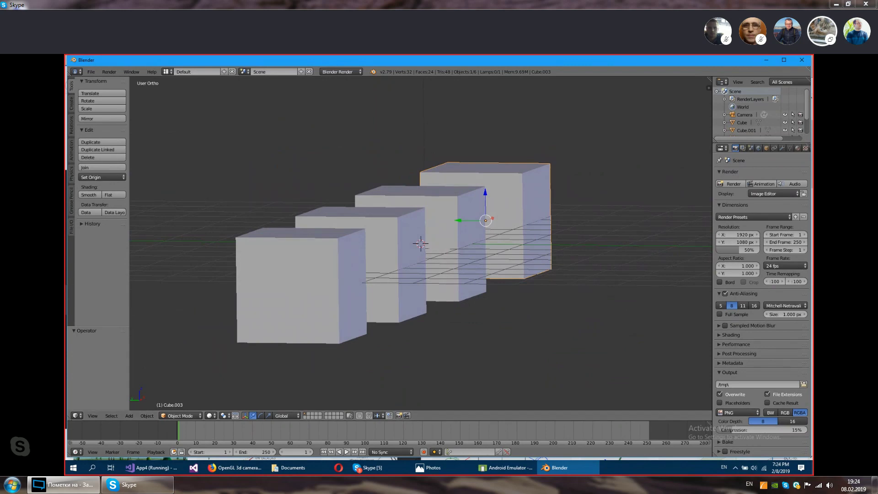
- Switch the viewport to perspective projection and examine the whole row of cubes together with the camera
key("KP_5")
scroll(522, 232, "down", 3)
mouse_move(522, 233)
left_mouse_down()
mouse_move(524, 240)
mouse_move(526, 232)
left_mouse_up()
scroll(525, 232, "down", 1)
scroll(508, 236, "down", 3)
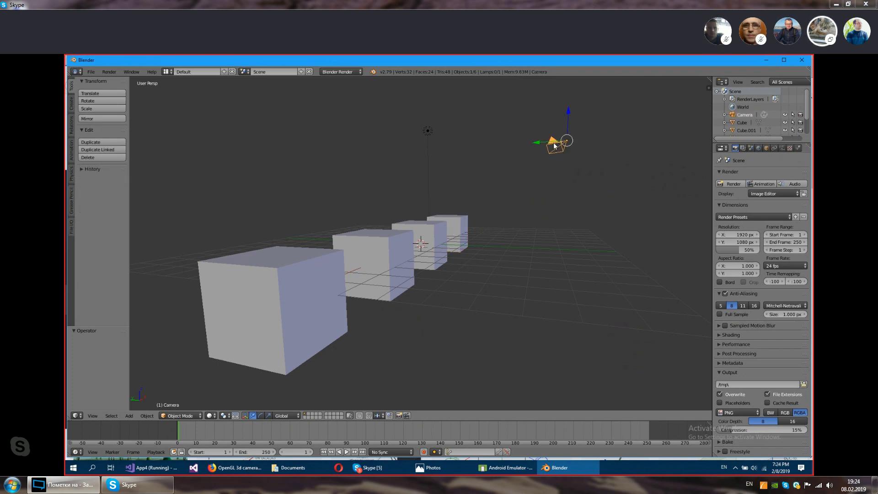
- Move the camera about 7.17 units along the Y axis and lower it about 1.56 units along Z
key("g")
key("y")
left_click(434, 143)
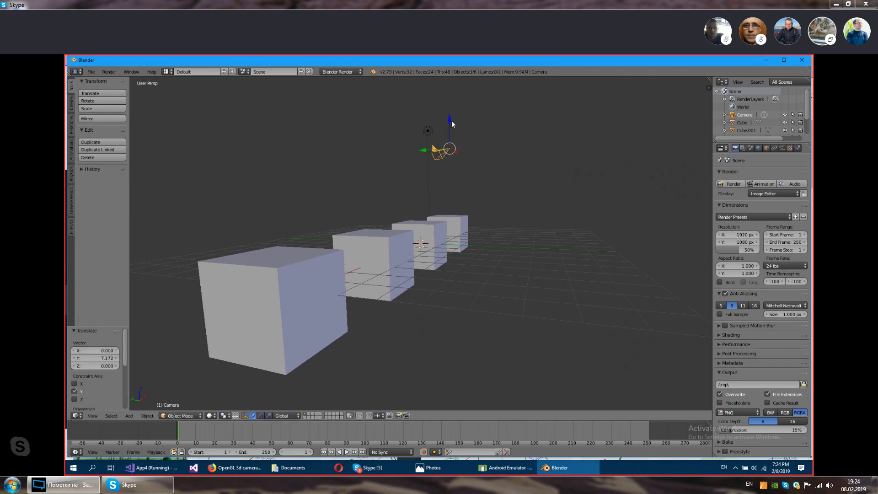
key("g")
key("z")
left_click(448, 171)
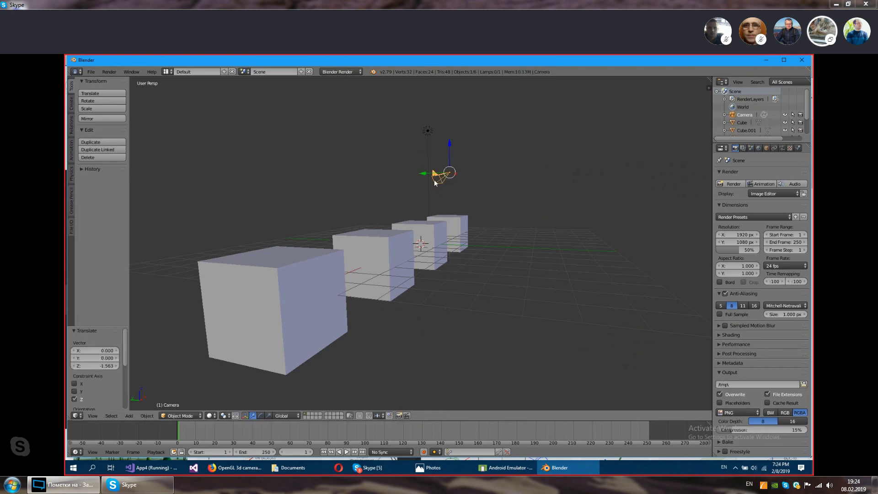
- Look at the scene through the camera, and return to the user perspective view
scroll(443, 183, "up", 5)
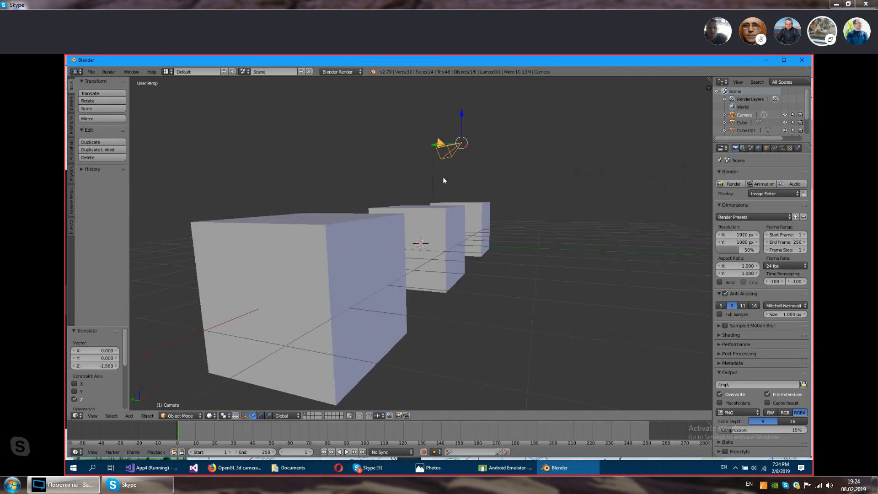
key("KP_0")
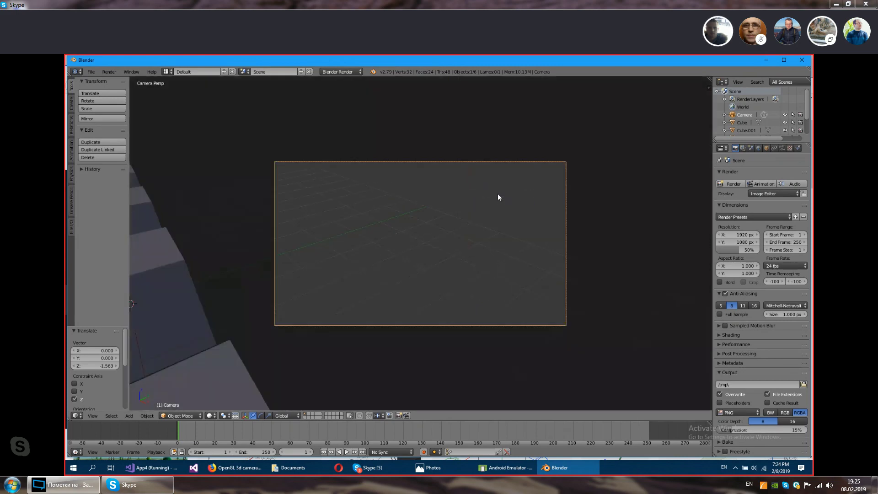
key("KP_0")
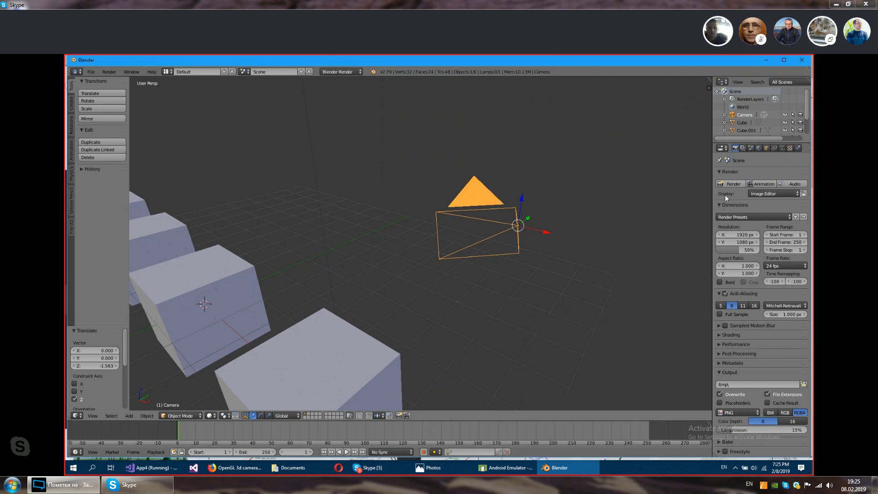
- Switch back to the browser's image results and view the related FOV angle diagram and the "Real 3D Tutorials: Tutorial 2" perspective image
left_click(768, 61)
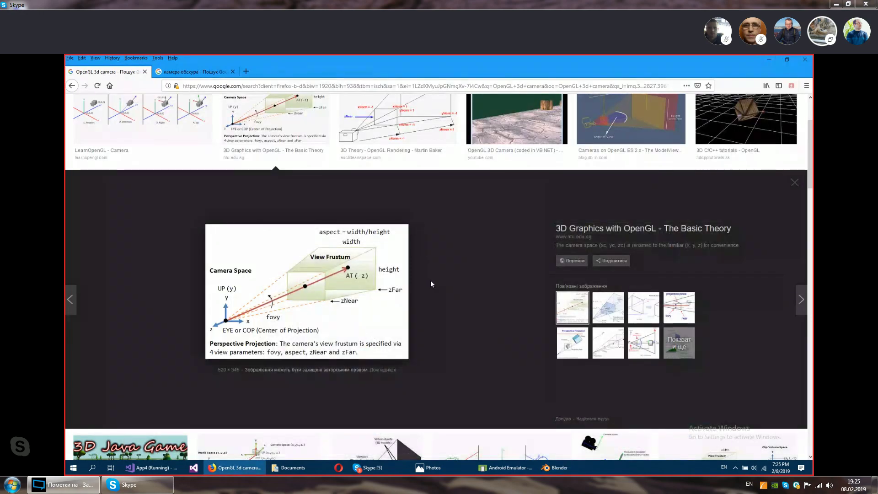
scroll(429, 281, "up", 2)
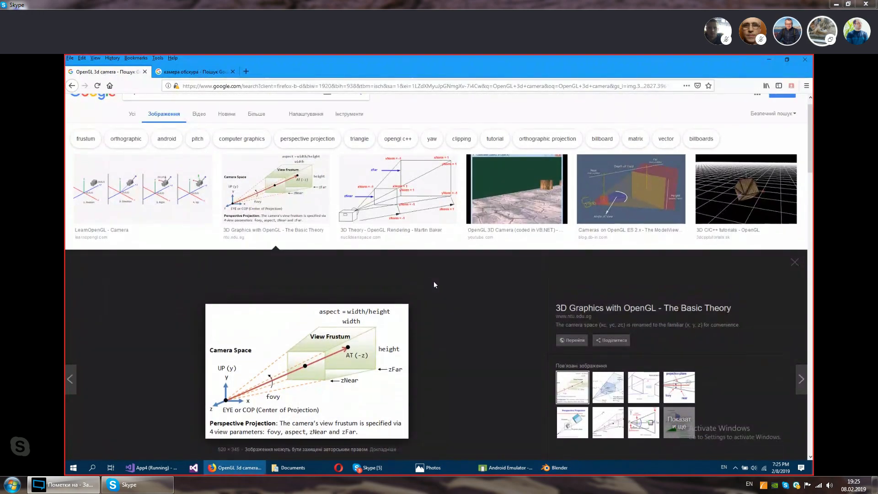
scroll(496, 271, "down", 3)
scroll(489, 268, "down", 3)
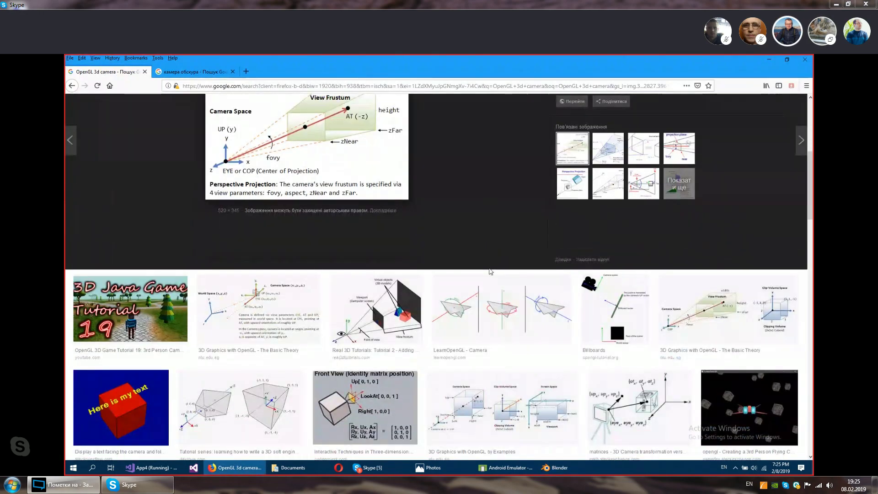
left_click(641, 181)
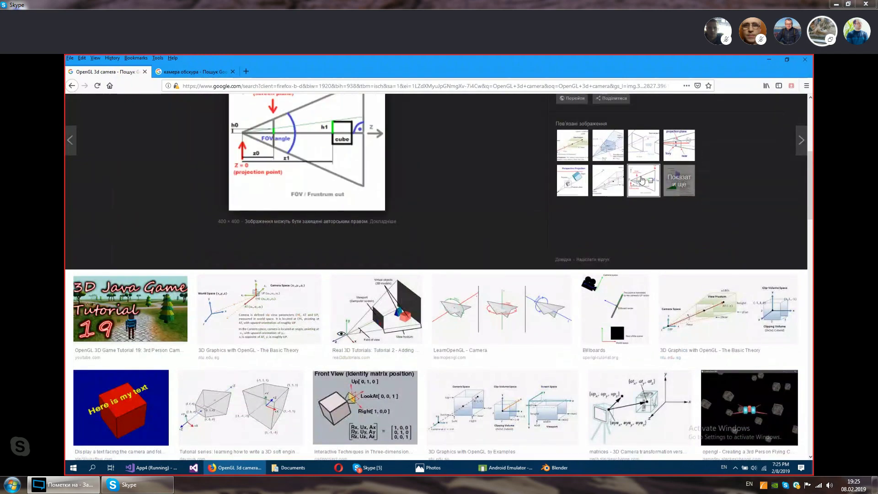
left_click(360, 303)
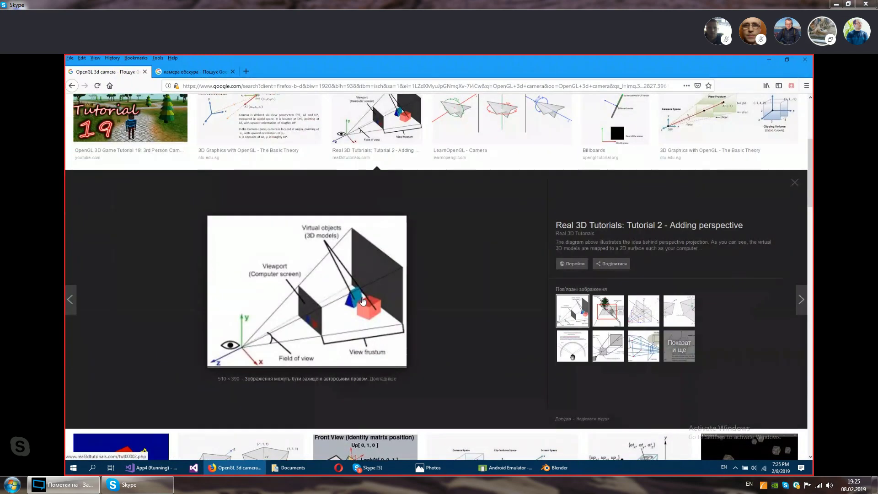